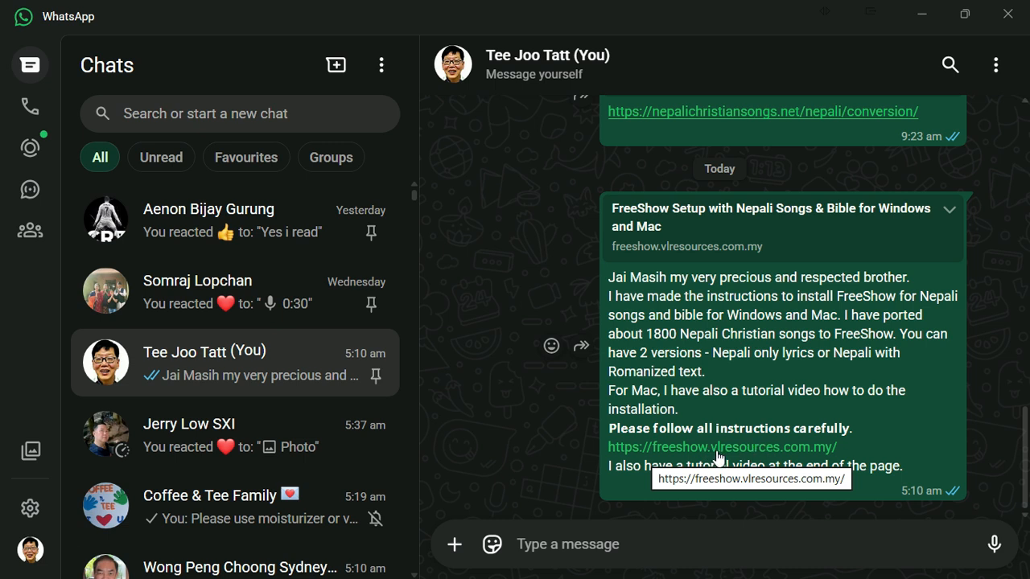
# Step: Open the freeshow.vlresources.com.my setup page linked in the chat message, and quit the running FreeShow program
pyautogui.click(718, 456)
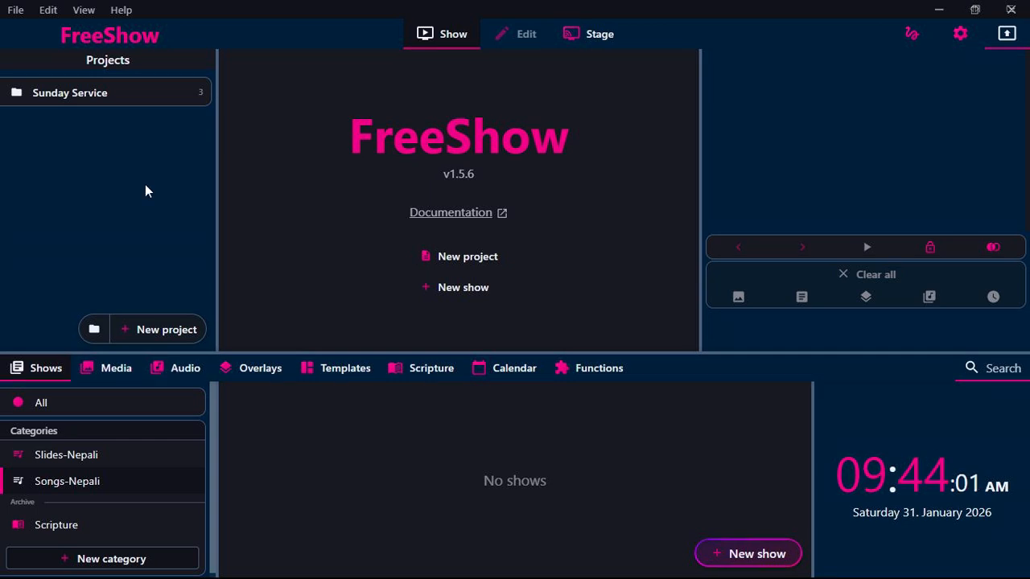
pyautogui.click(16, 9)
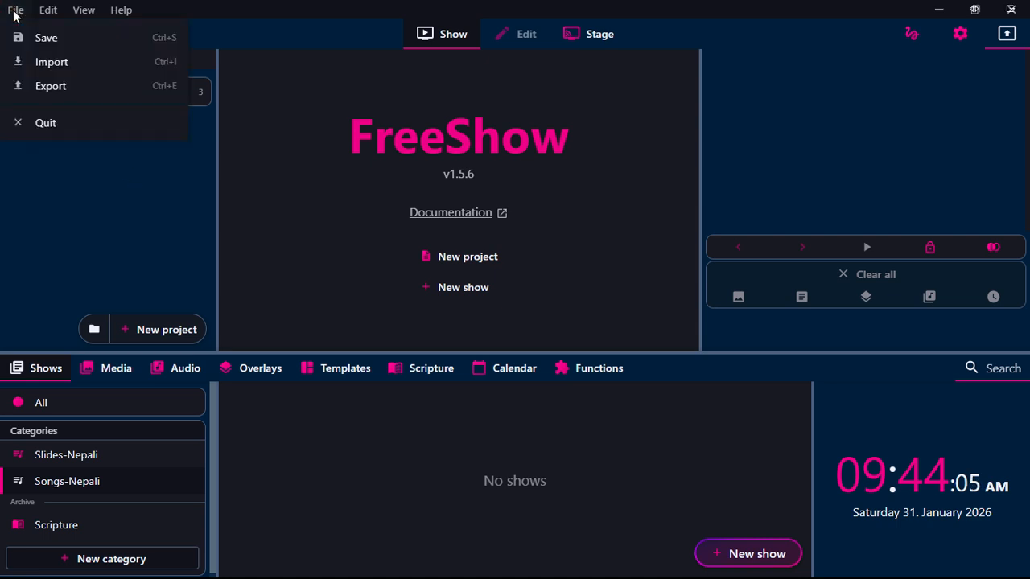
pyautogui.click(28, 123)
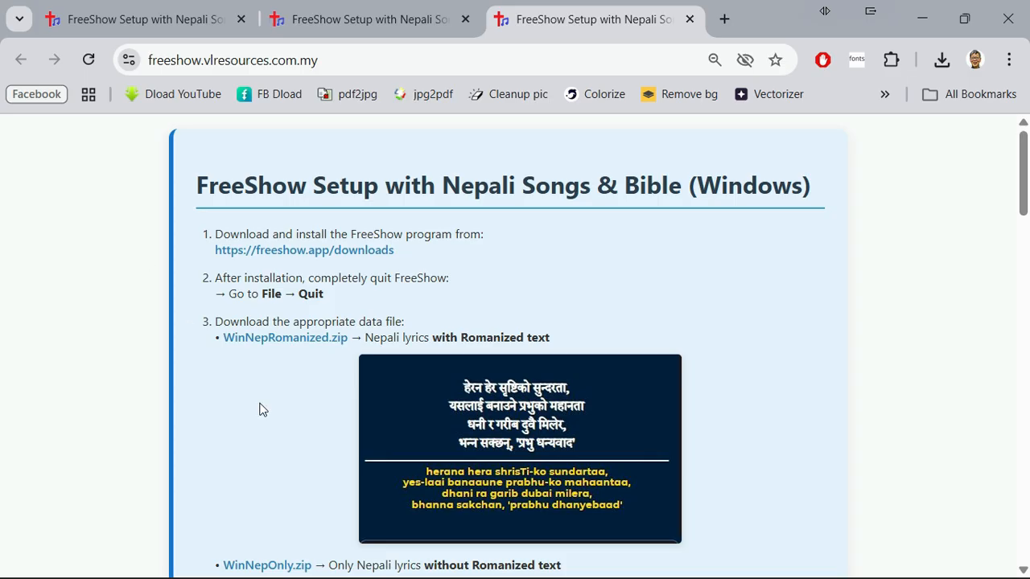
# Step: Download the WinNepRomanized.zip data file from step 3 of the Windows instructions into the Downloads folder
pyautogui.scroll(-1, 254, 410)
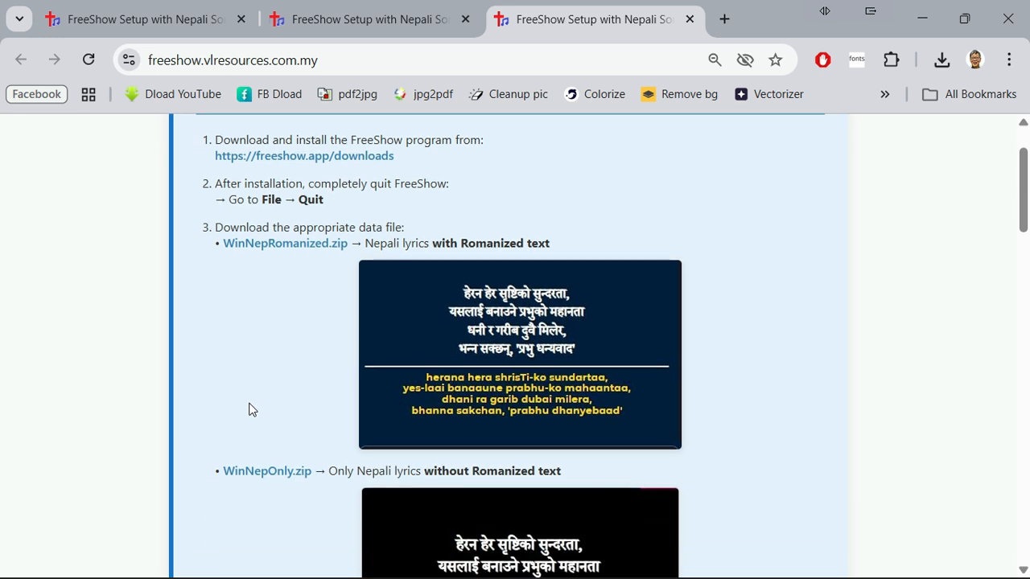
pyautogui.scroll(-1, 250, 410)
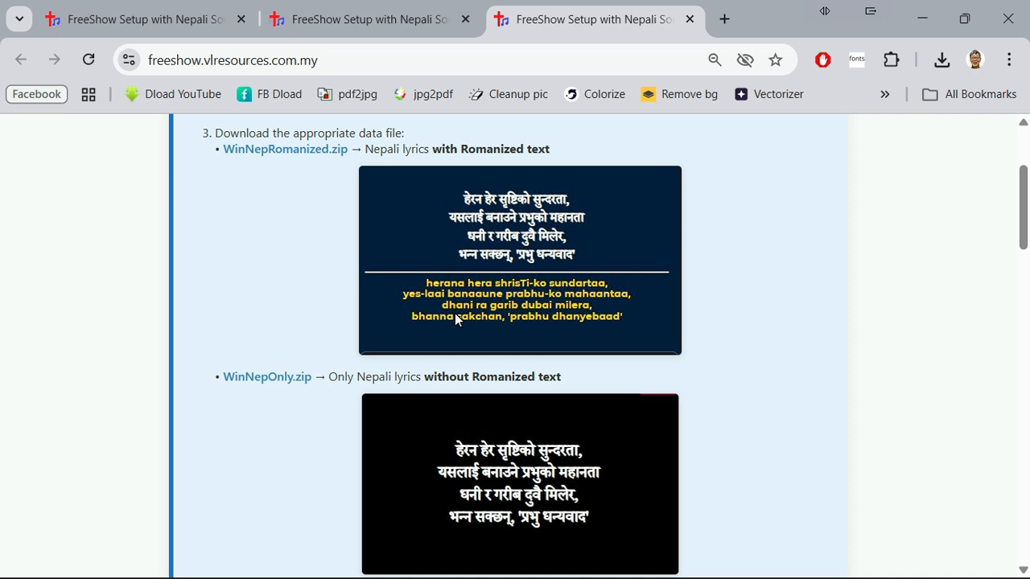
pyautogui.click(288, 154)
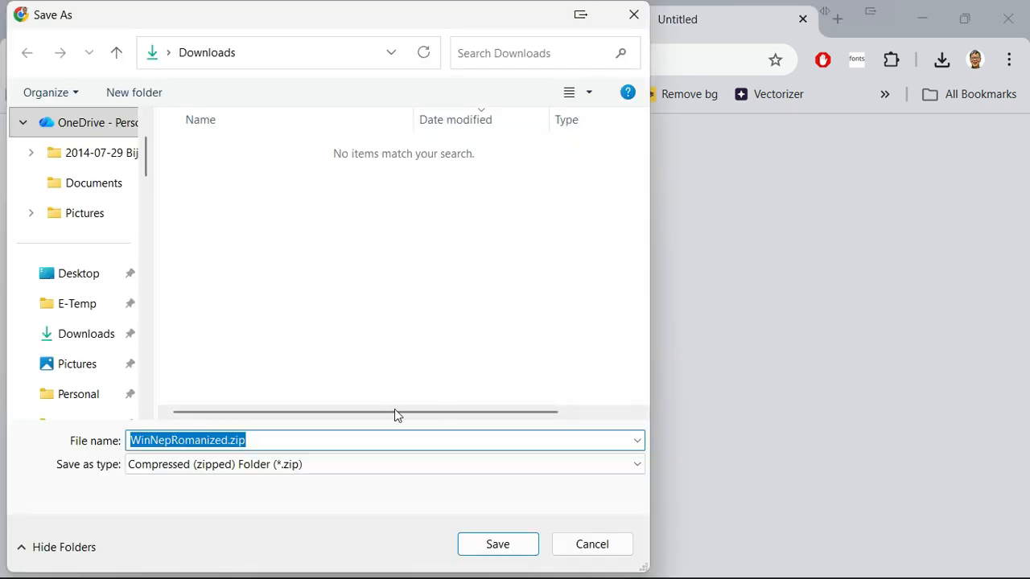
pyautogui.click(497, 547)
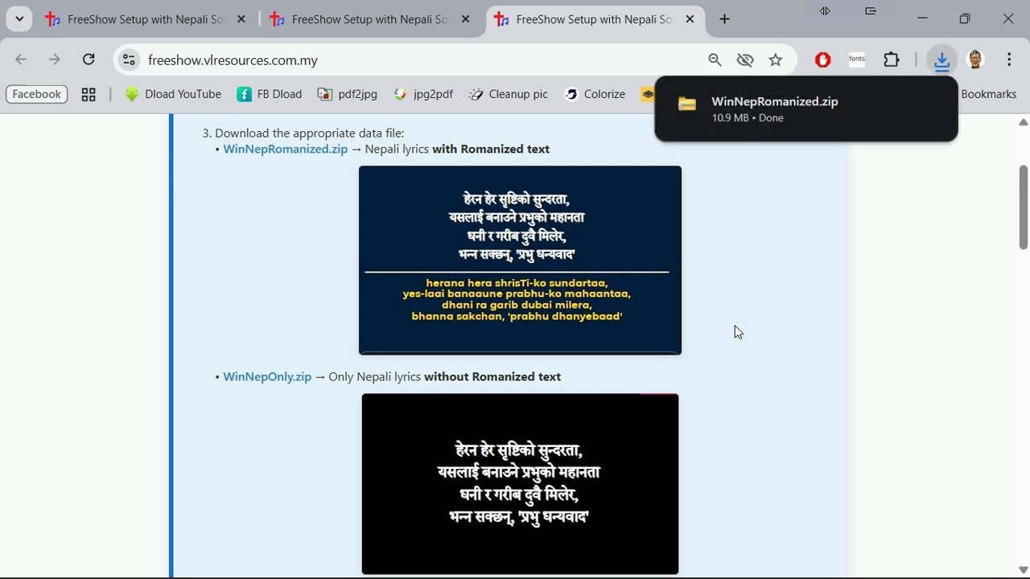
# Step: Open the downloaded WinNepRomanized.zip and extract all of its contents to c:\FreeShow
pyautogui.moveTo(751, 137)
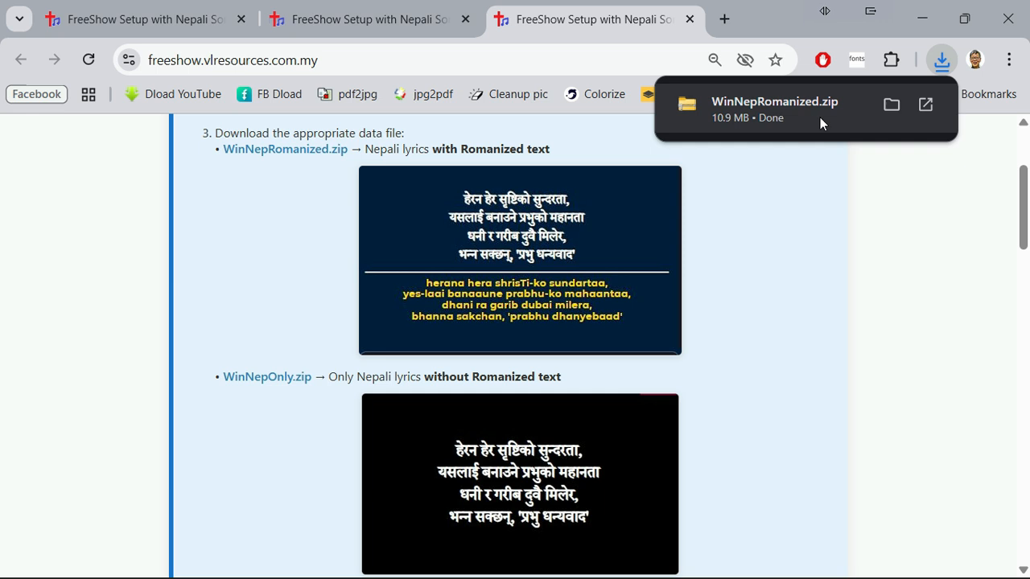
pyautogui.click(924, 105)
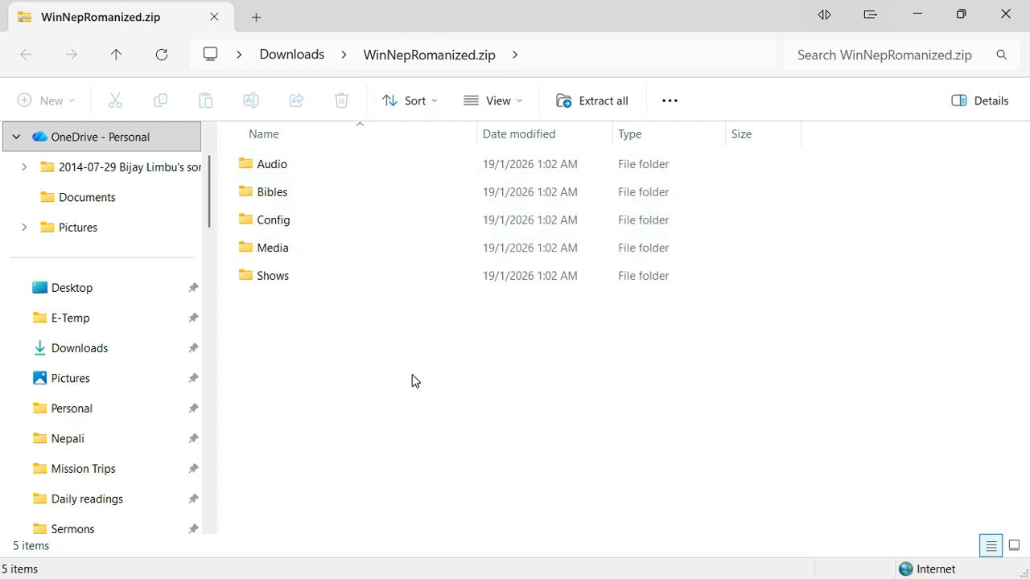
pyautogui.rightClick(366, 274)
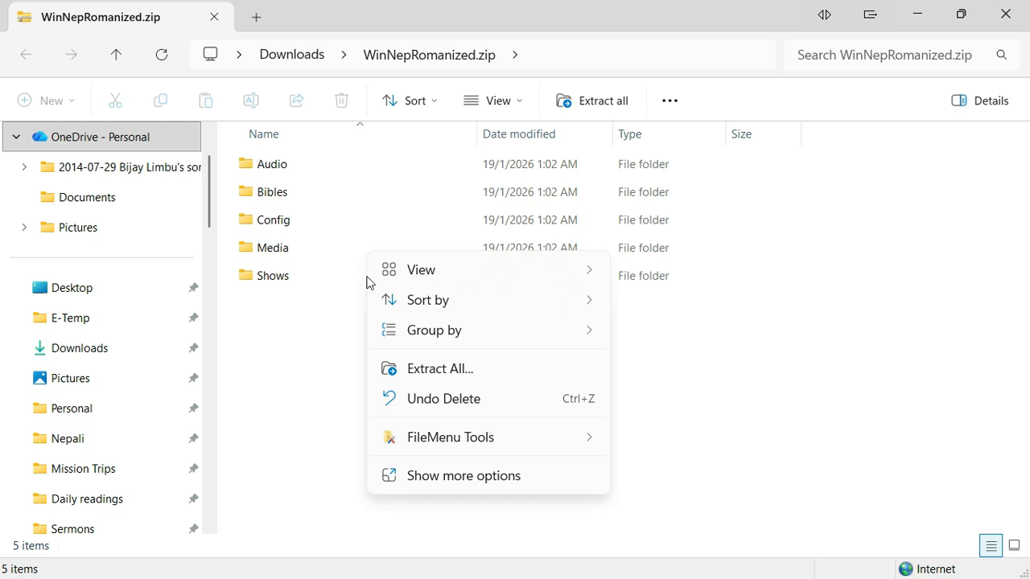
pyautogui.click(402, 369)
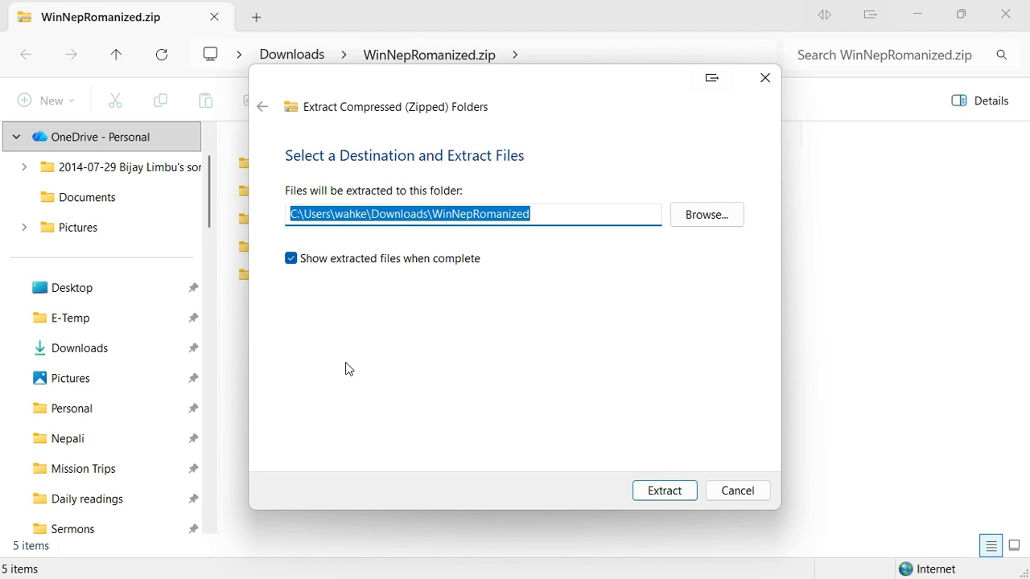
pyautogui.write('c')
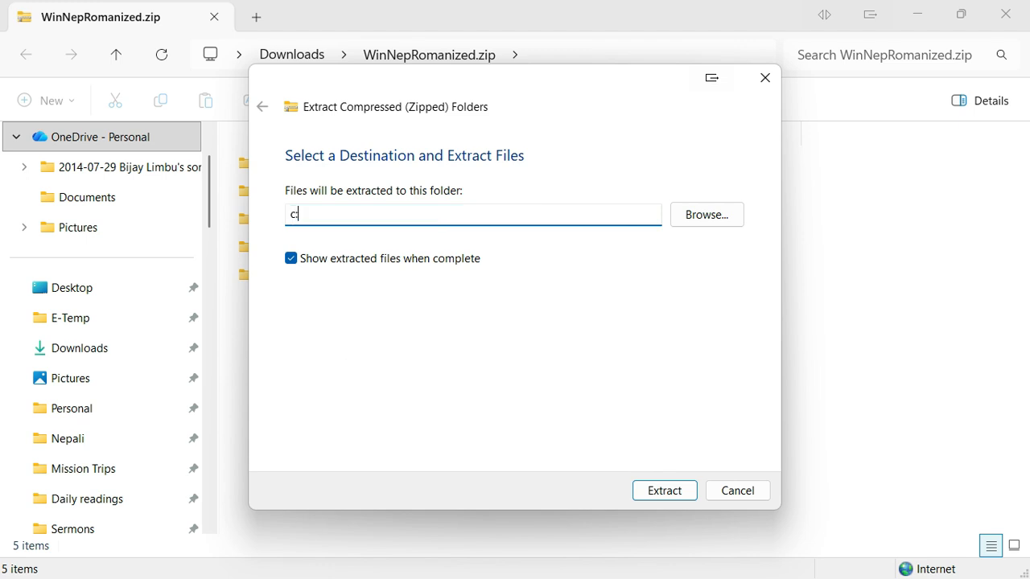
pyautogui.write(':\\F')
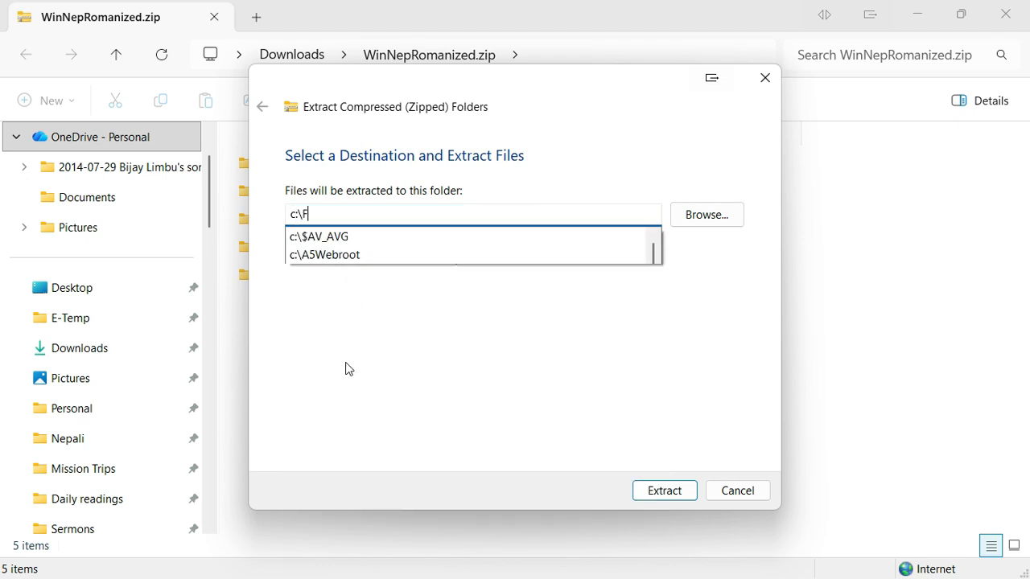
pyautogui.write('reeShow')
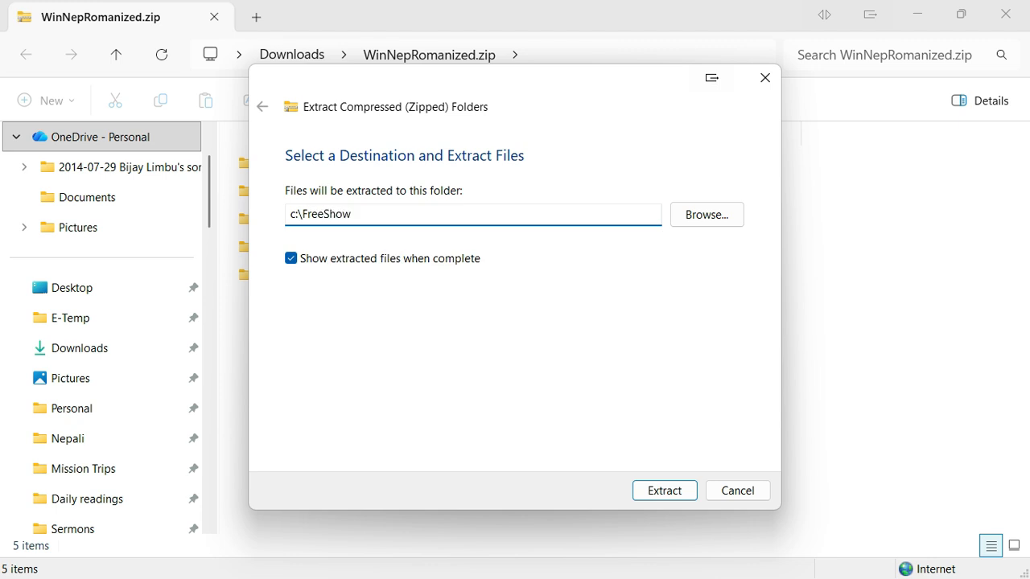
pyautogui.click(658, 498)
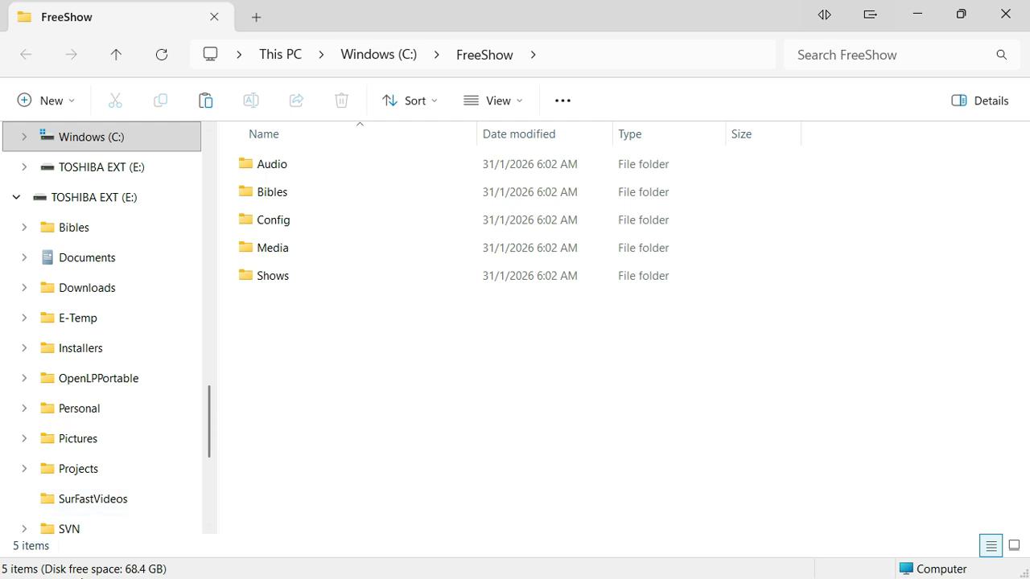
# Step: Launch FreeShow from the desktop and open its Files settings
pyautogui.press('super+d')
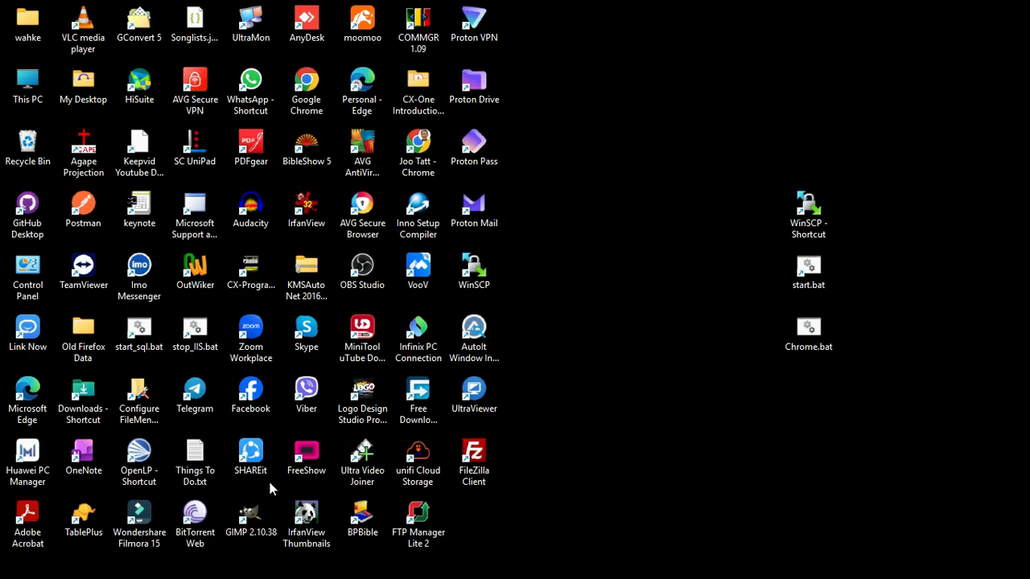
pyautogui.doubleClick(307, 459)
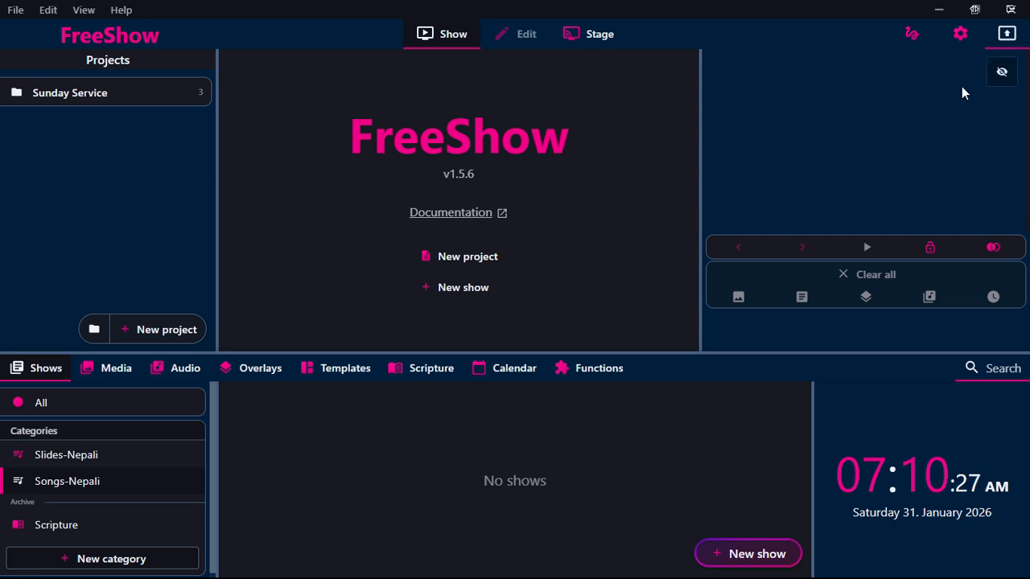
pyautogui.click(960, 45)
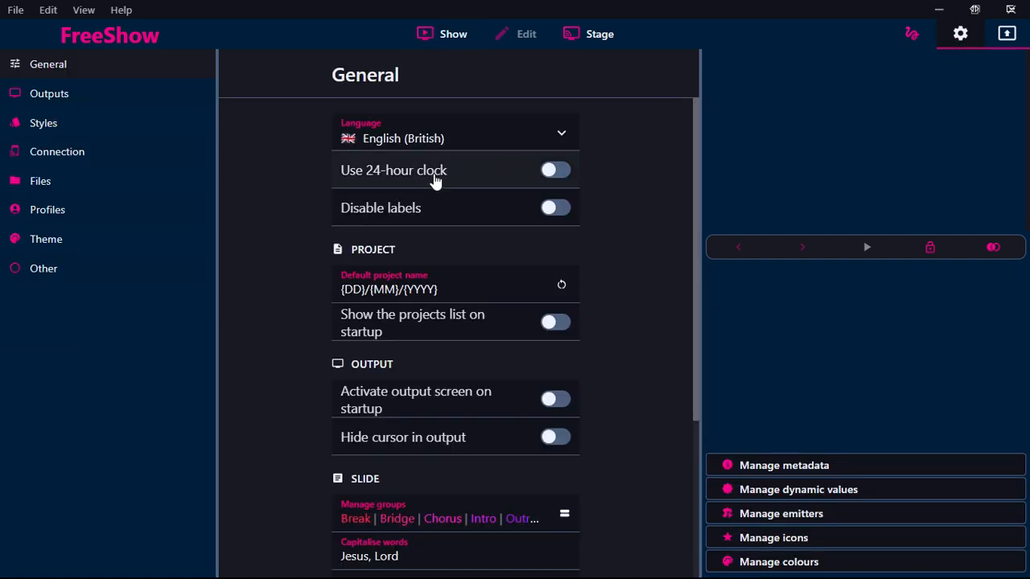
pyautogui.click(67, 191)
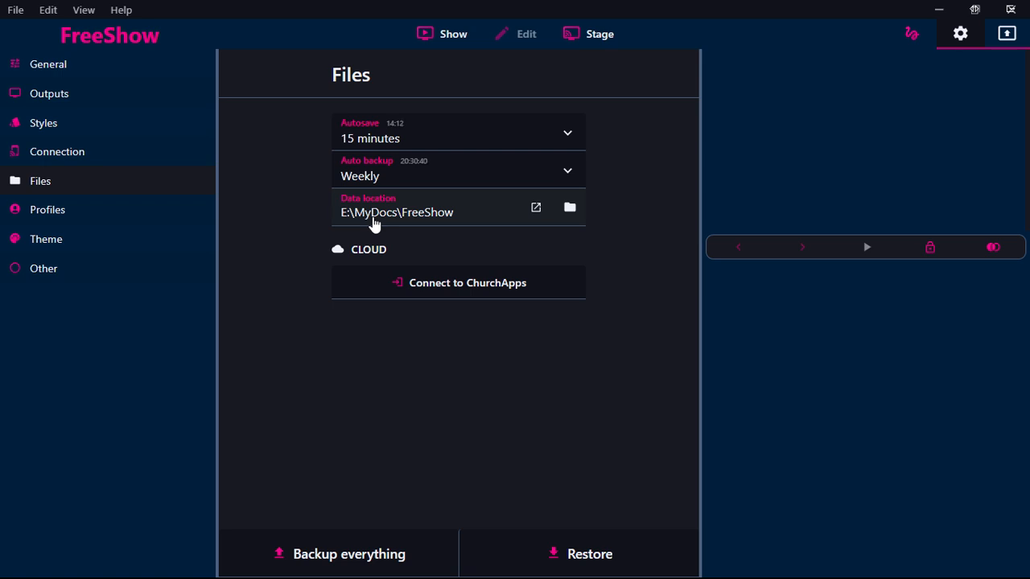
# Step: Set FreeShow's data location to the folder c:\FreeShow and acknowledge the updated shows summary
pyautogui.click(374, 222)
pyautogui.click(374, 222)
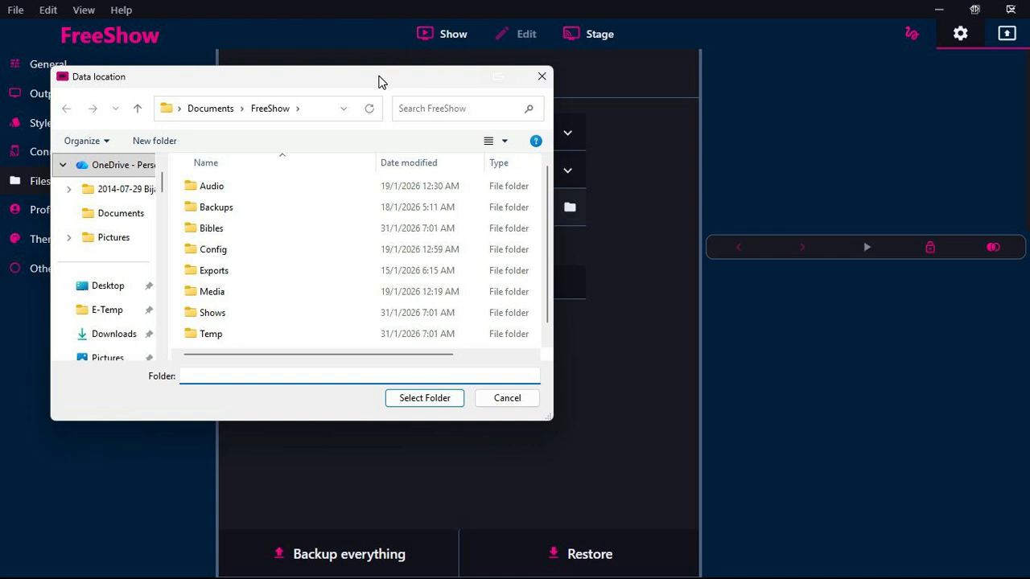
pyautogui.click(320, 112)
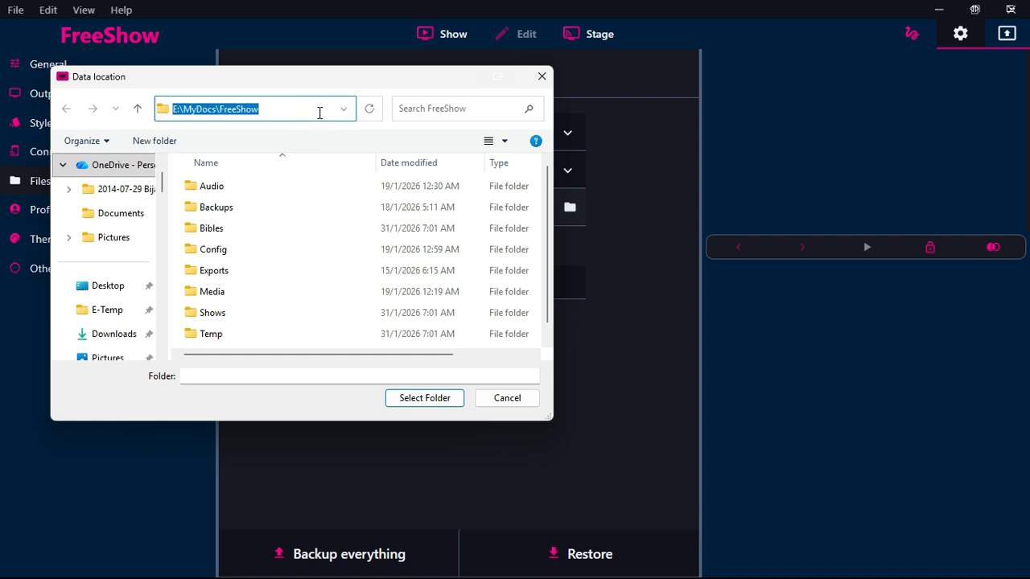
pyautogui.write('c')
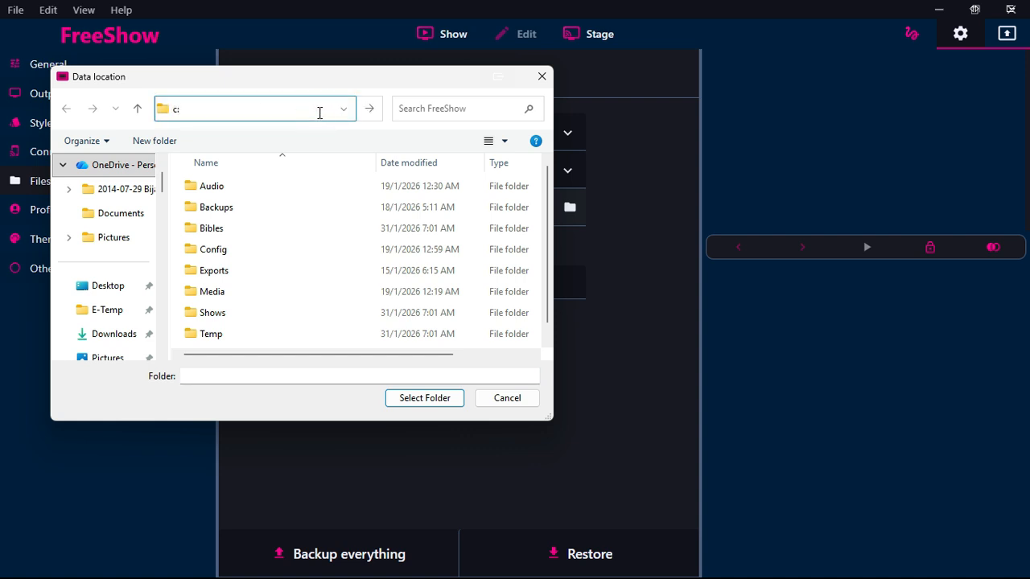
pyautogui.write(':\\F')
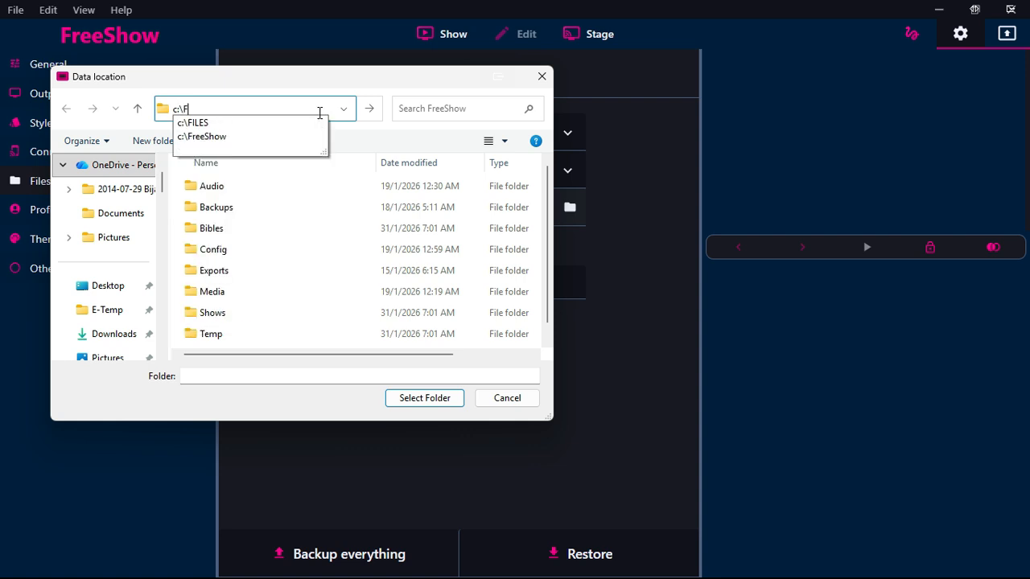
pyautogui.write('reeShow')
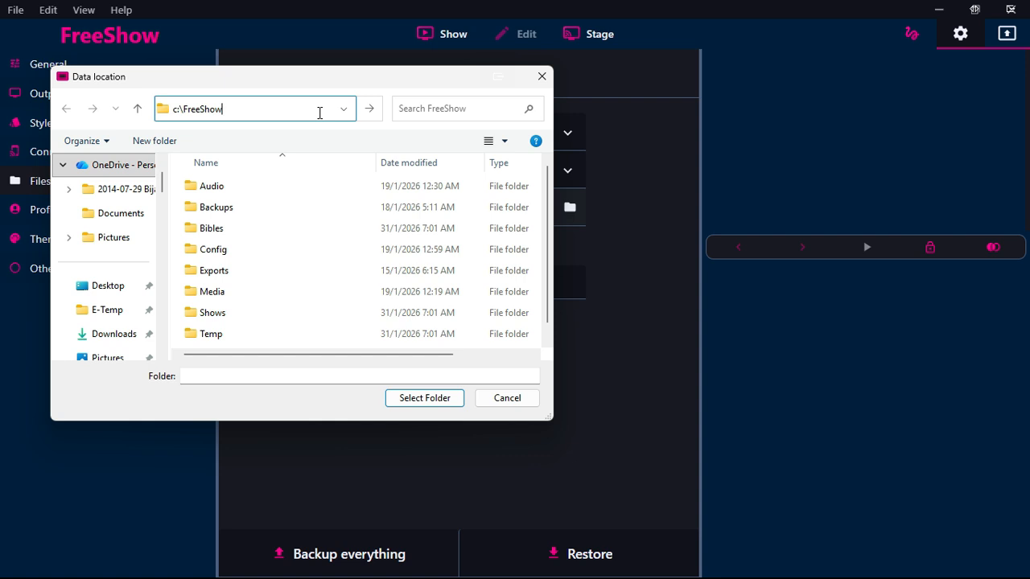
pyautogui.press('Return')
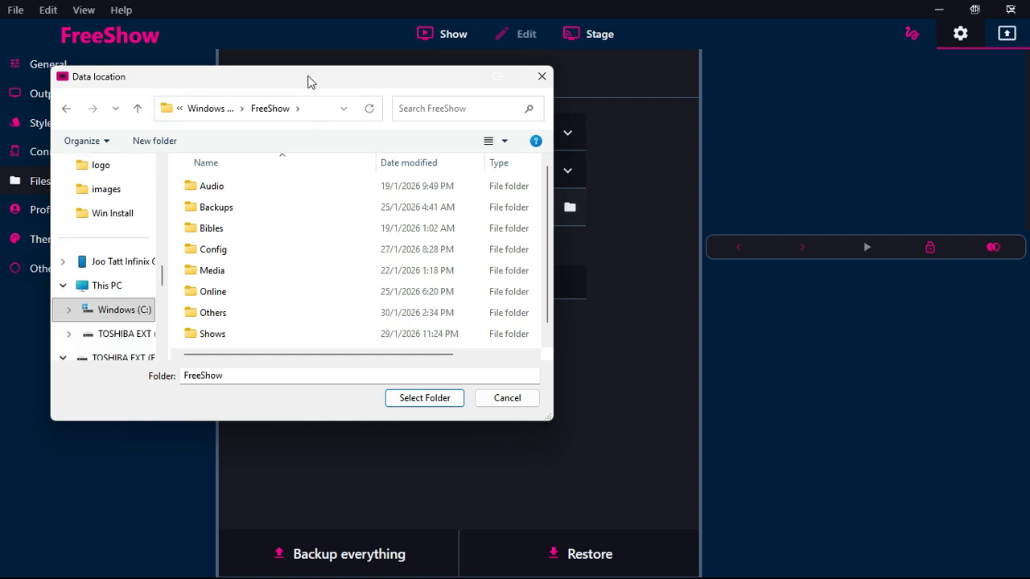
pyautogui.click(407, 399)
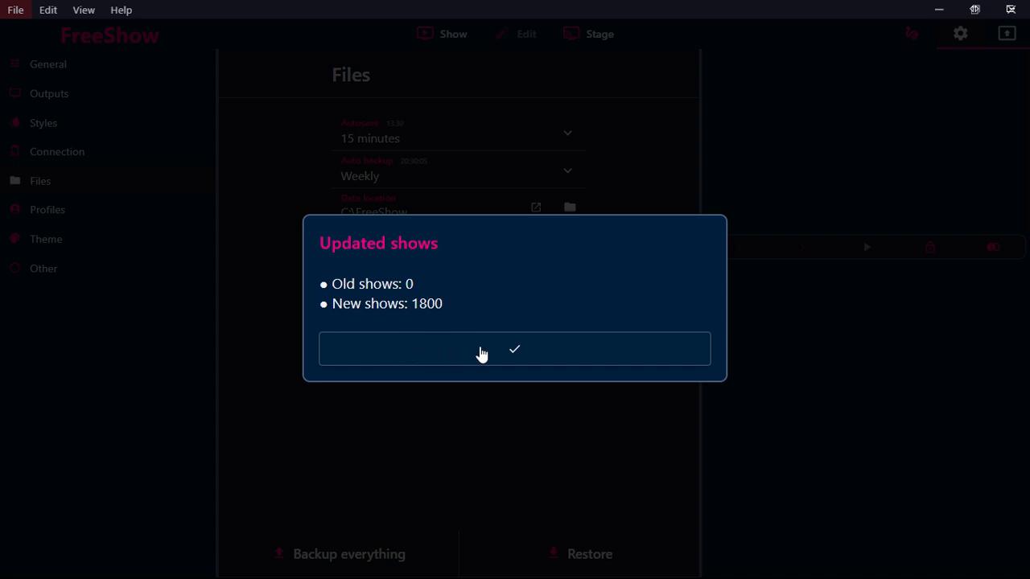
pyautogui.click(490, 354)
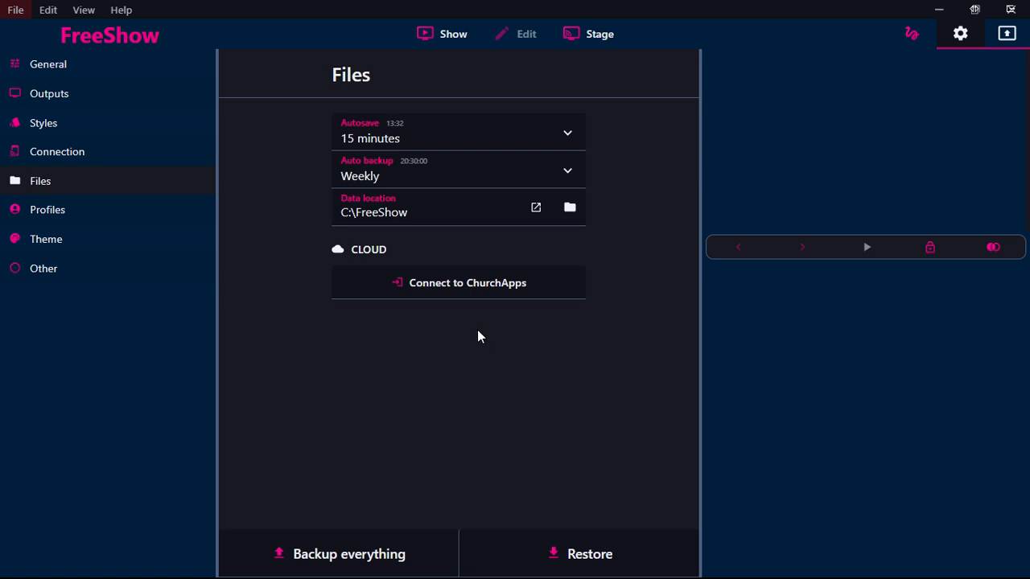
# Step: Check the imported Nepali songs in the show library and the list of Bibles available under Scripture
pyautogui.click(455, 36)
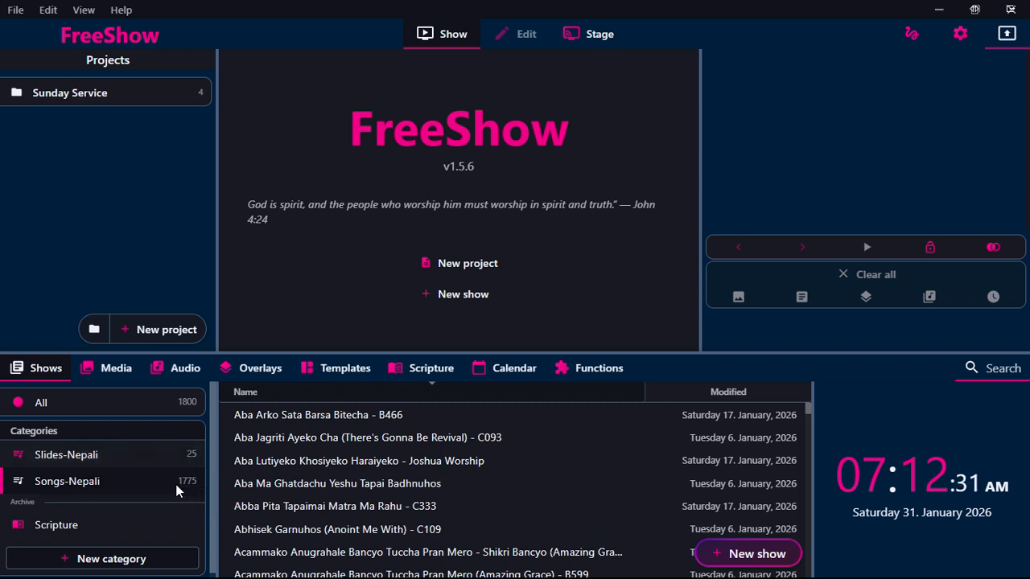
pyautogui.click(417, 373)
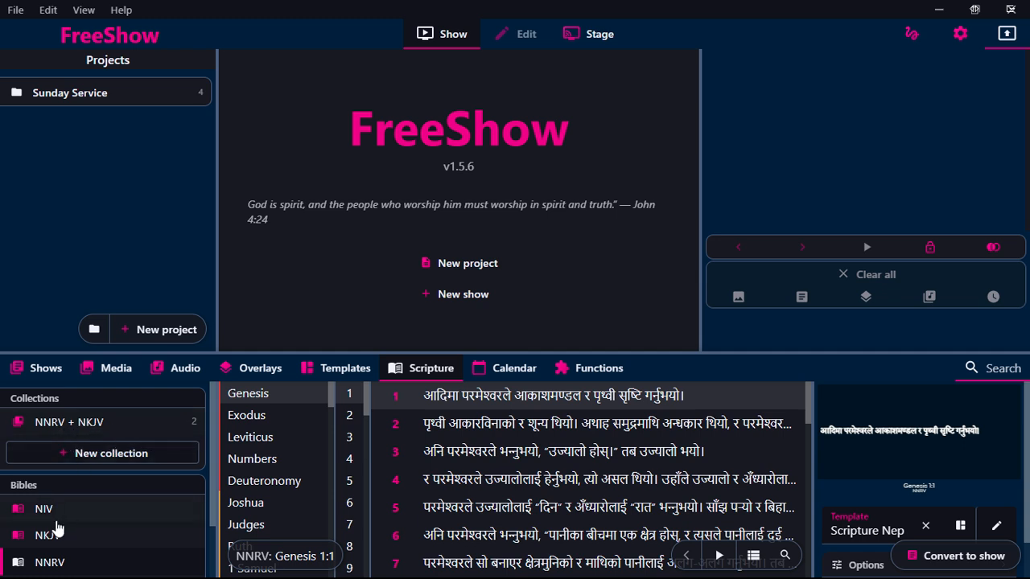
pyautogui.scroll(-1, 80, 533)
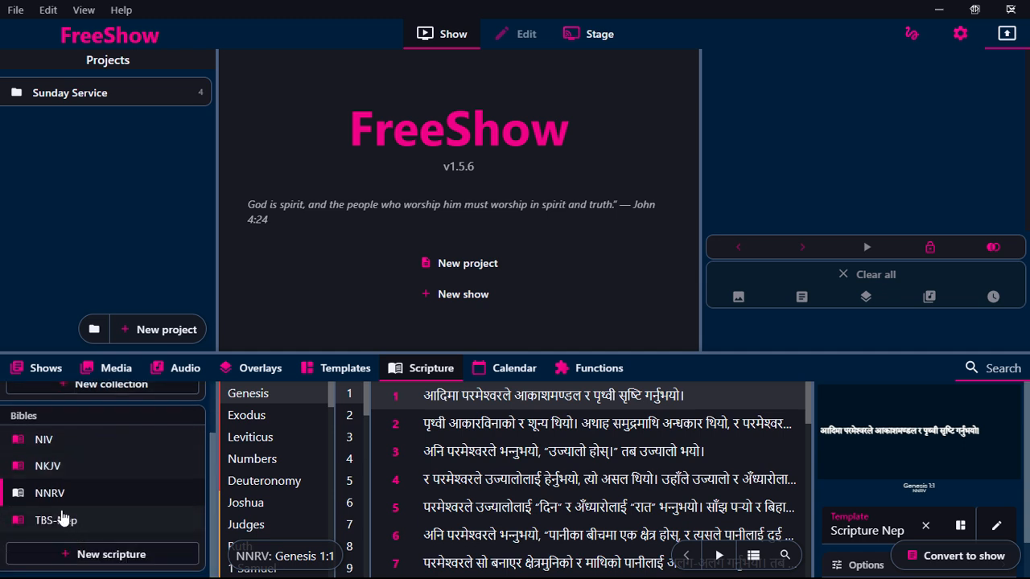